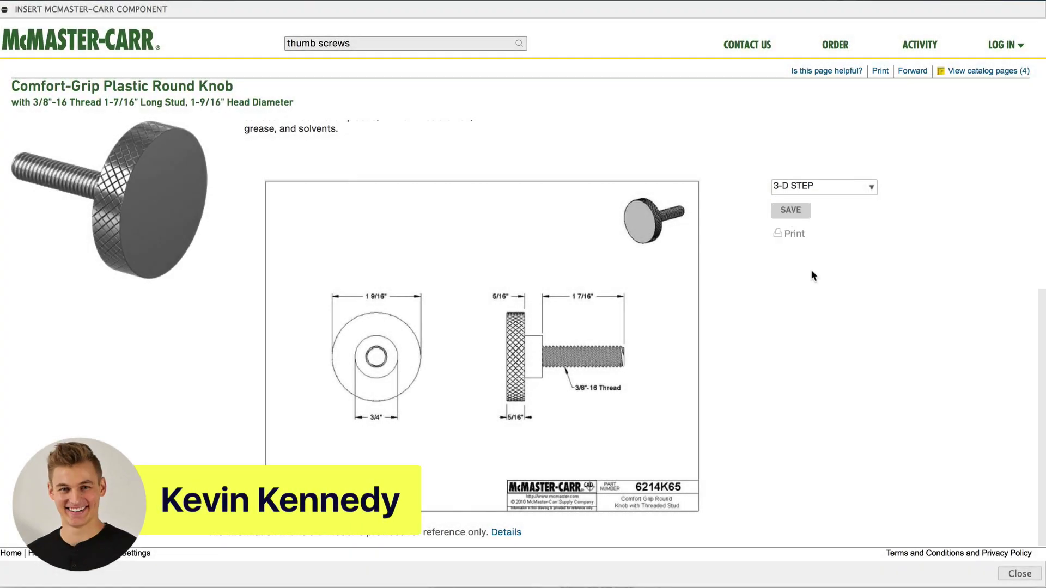
# Save the comfort-grip plastic round knob 6214K65 from the catalog in the 3-D STEP format
pyautogui.click(789, 210)
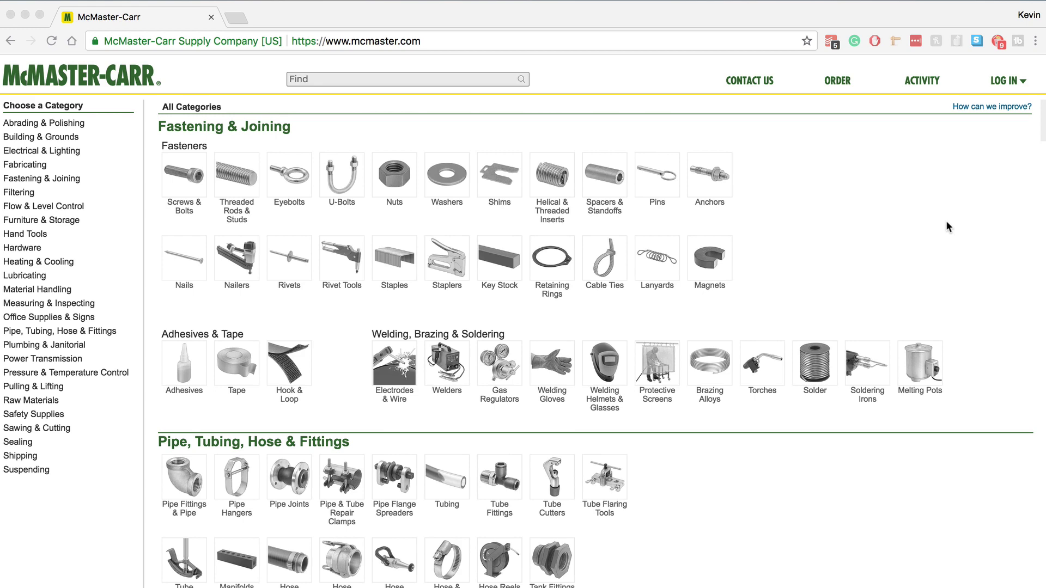
# Browse the product categories of the McMaster-Carr catalog, from Fastening & Joining down past Fabricating
pyautogui.scroll(-8, 948, 226)
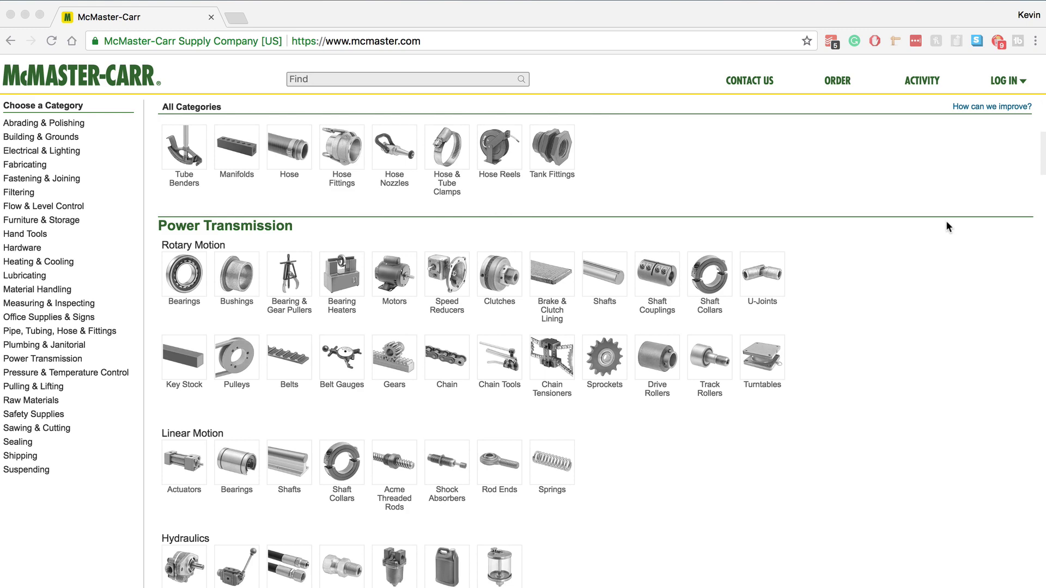
pyautogui.scroll(-10, 948, 226)
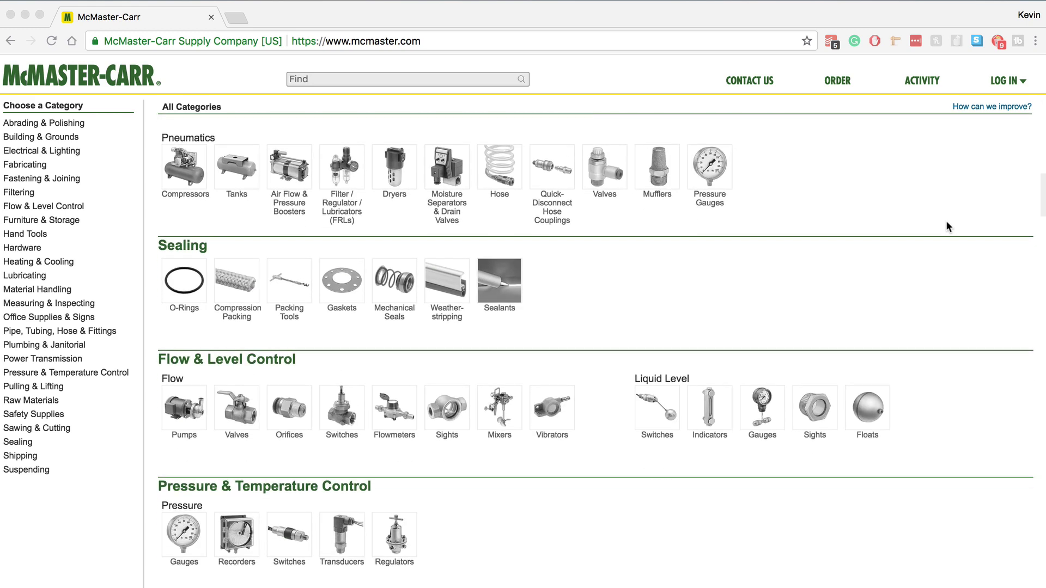
pyautogui.scroll(-10, 948, 226)
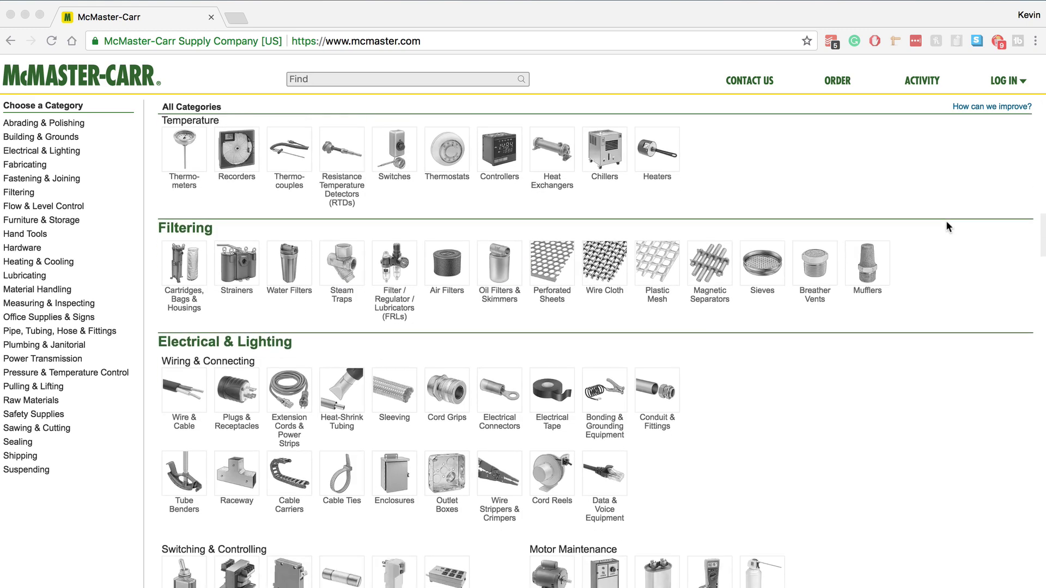
pyautogui.scroll(-5, 948, 226)
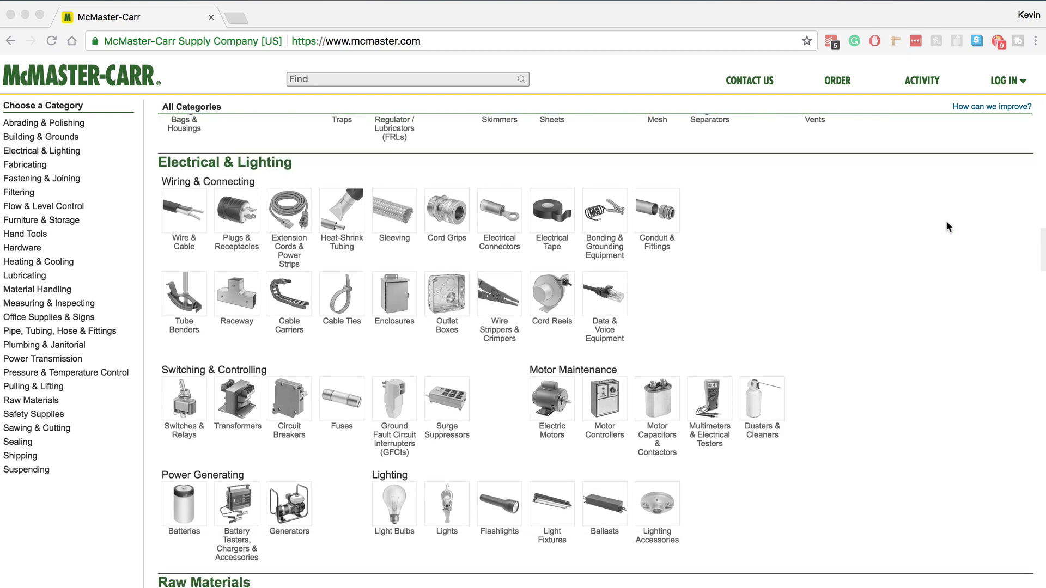
pyautogui.scroll(-8, 947, 226)
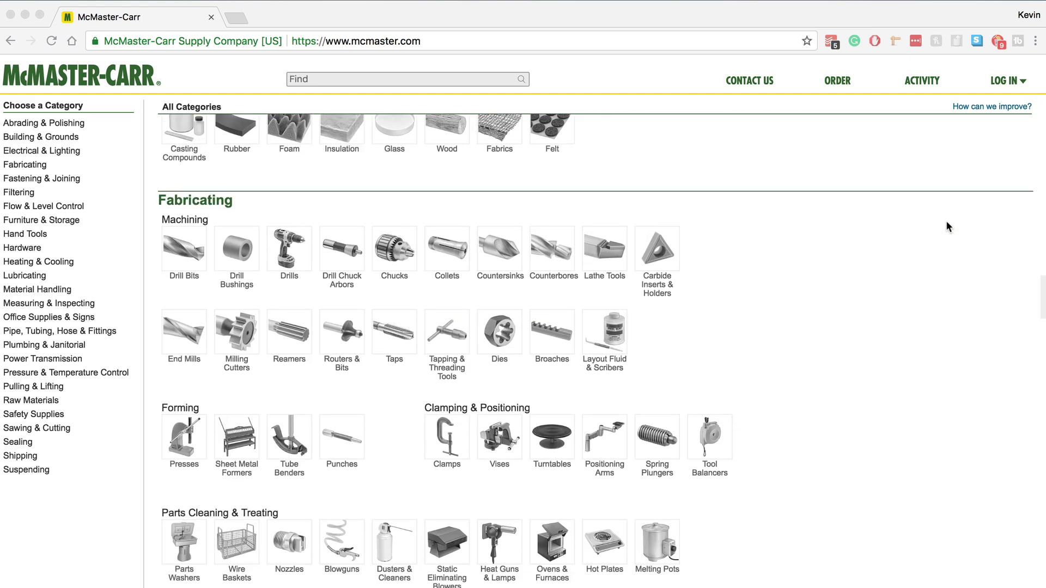
pyautogui.scroll(-10, 948, 226)
pyautogui.scroll(4, 948, 227)
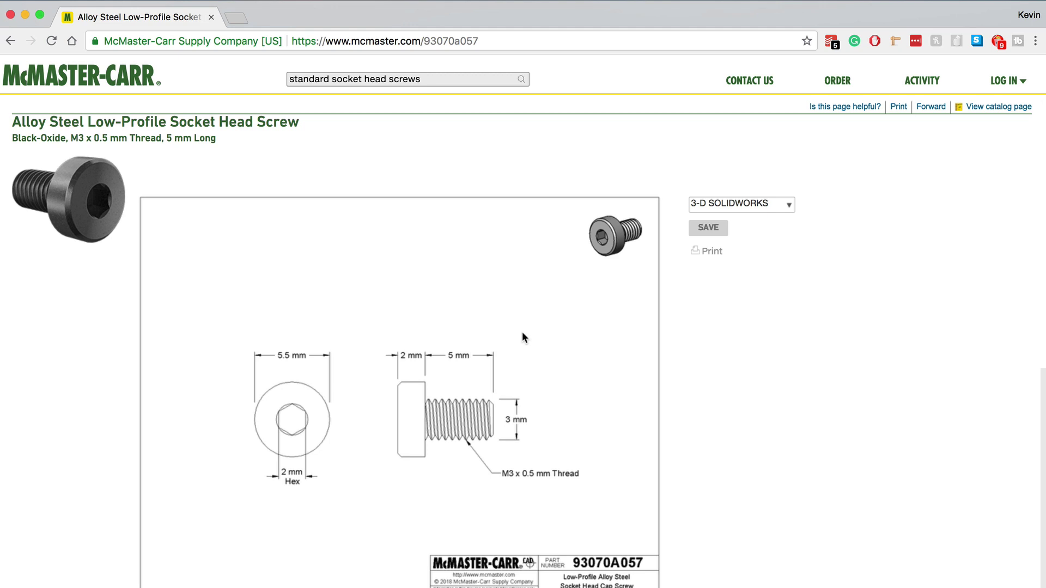
# Look through the CAD file formats offered for the M3 x 0.5 mm low-profile socket head screw
pyautogui.click(730, 207)
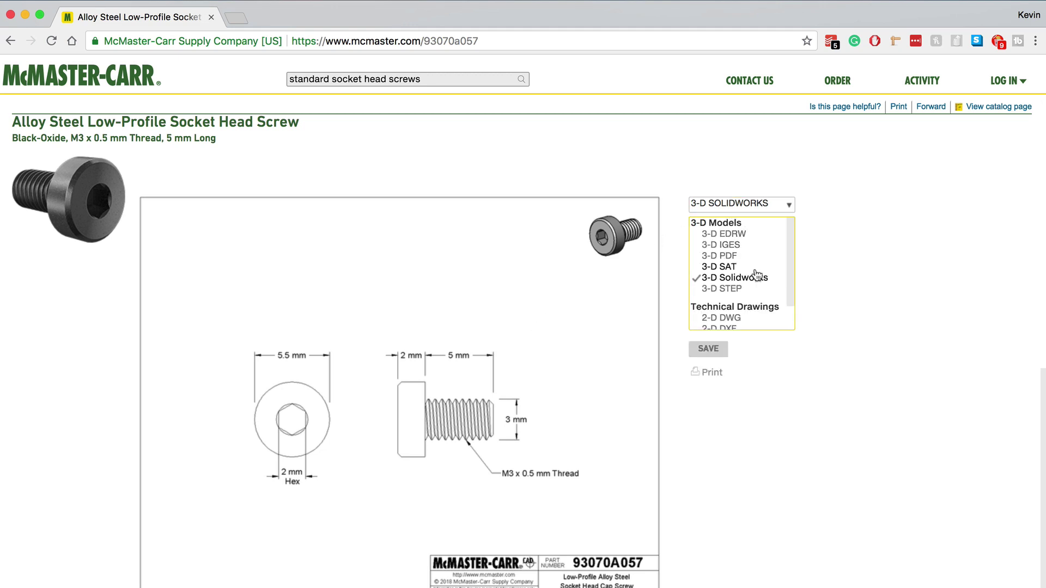
pyautogui.scroll(-2, 750, 312)
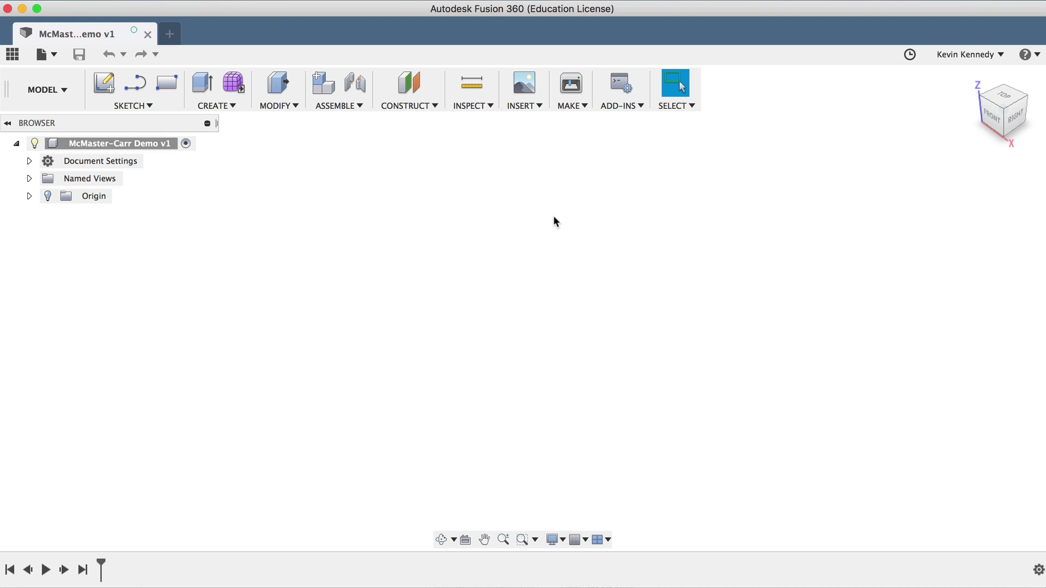
# Start inserting a McMaster-Carr component and enlarge the catalog window to fill the whole screen
pyautogui.click(526, 107)
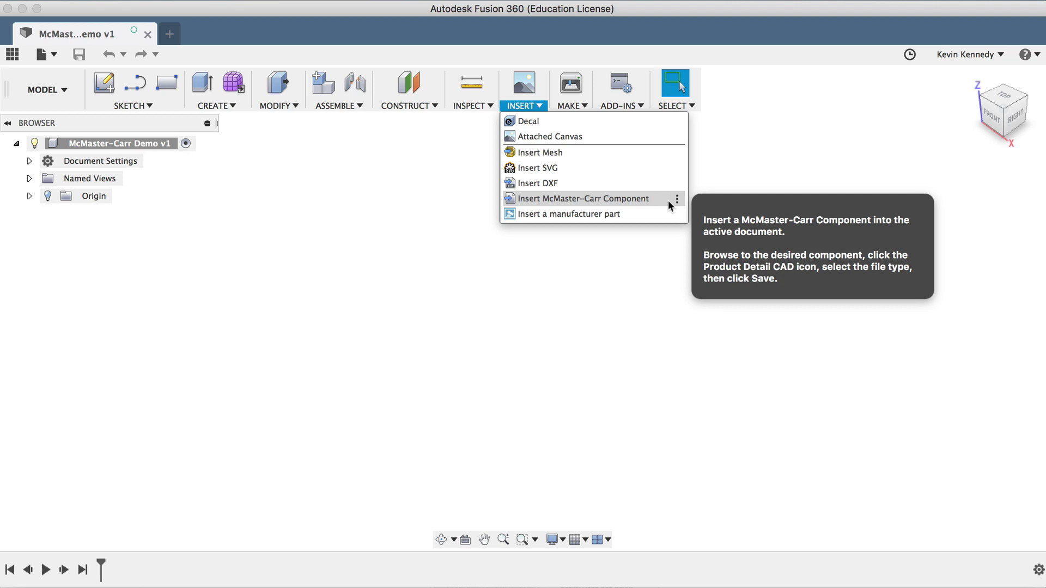
pyautogui.click(669, 204)
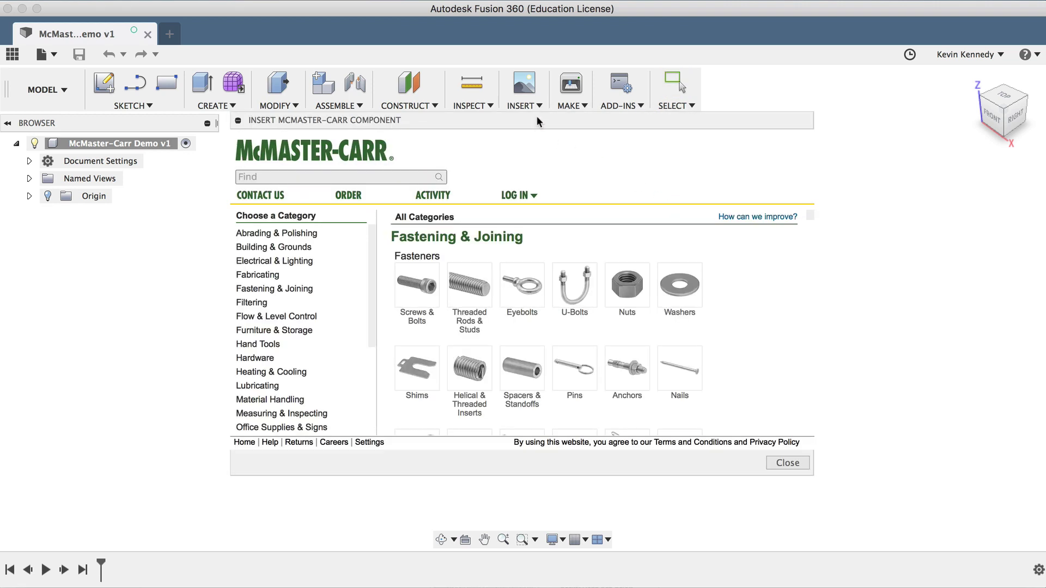
pyautogui.moveTo(537, 116); pyautogui.dragTo(530, 139)
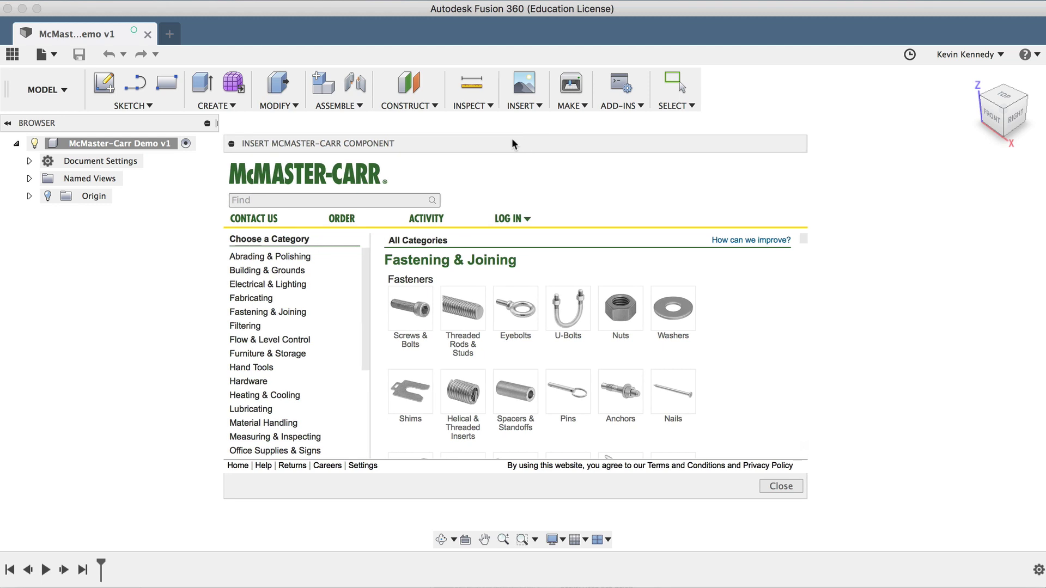
pyautogui.moveTo(507, 144); pyautogui.dragTo(281, 2)
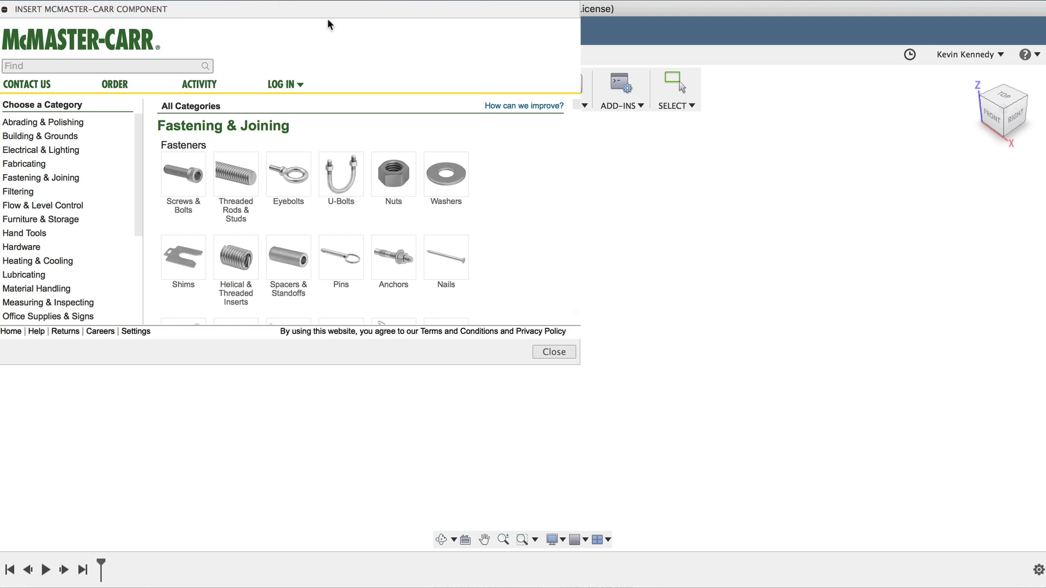
pyautogui.moveTo(577, 361); pyautogui.dragTo(1045, 587)
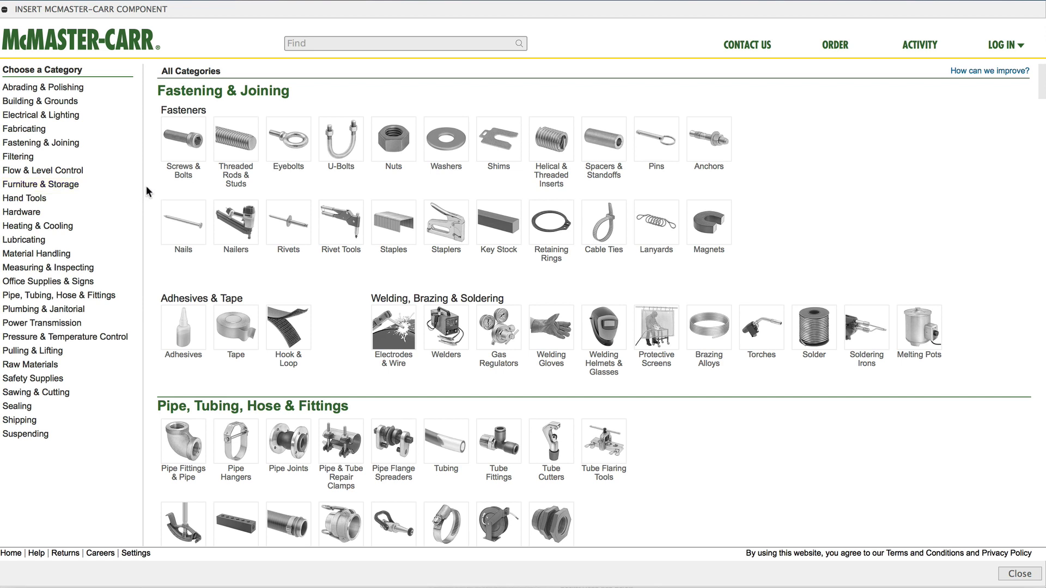
# Browse the catalog through Screws & Bolts and Thumb Screws to the Knobs products
pyautogui.click(175, 173)
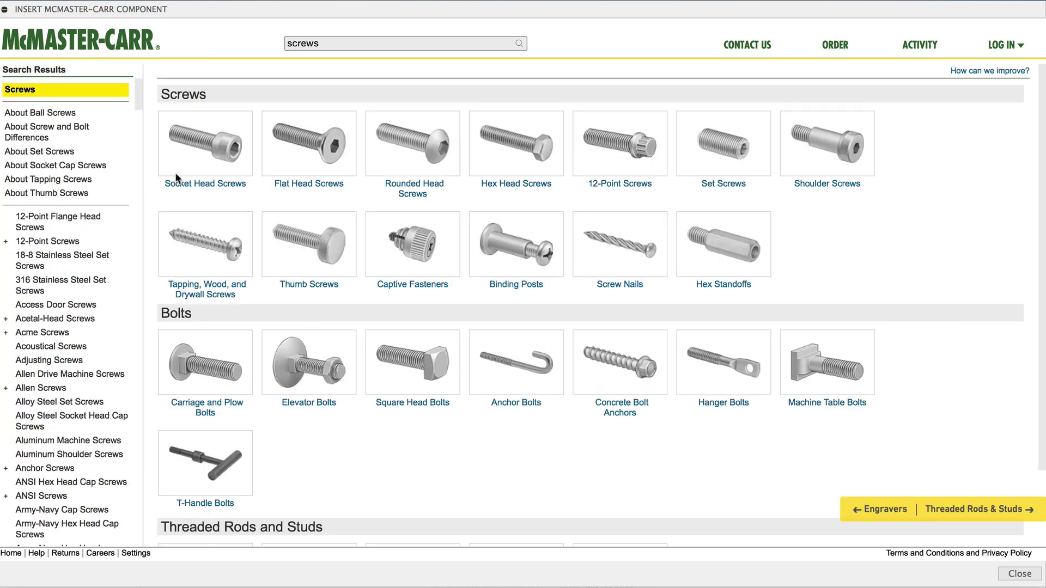
pyautogui.click(297, 242)
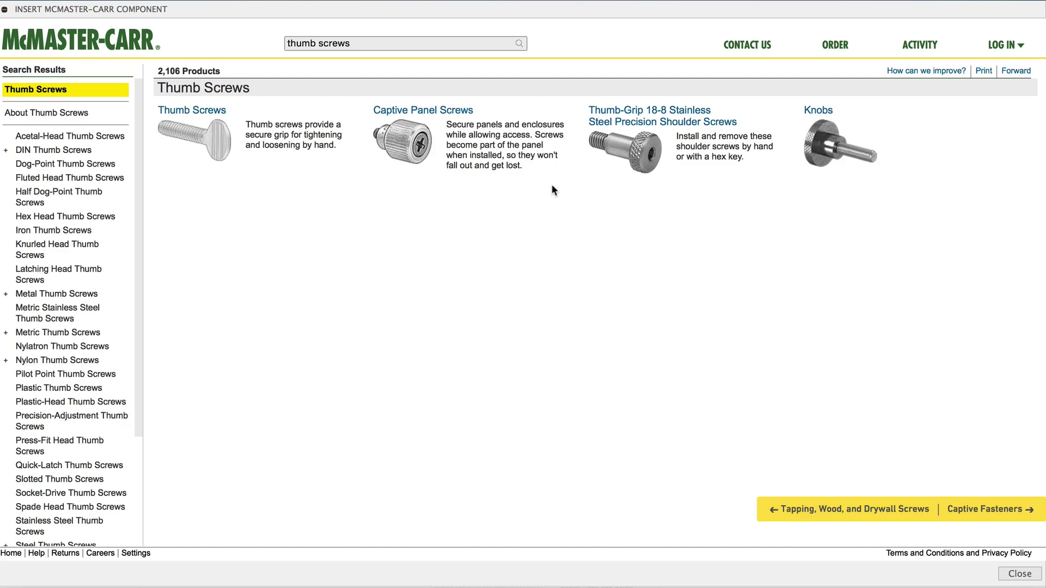
pyautogui.click(813, 139)
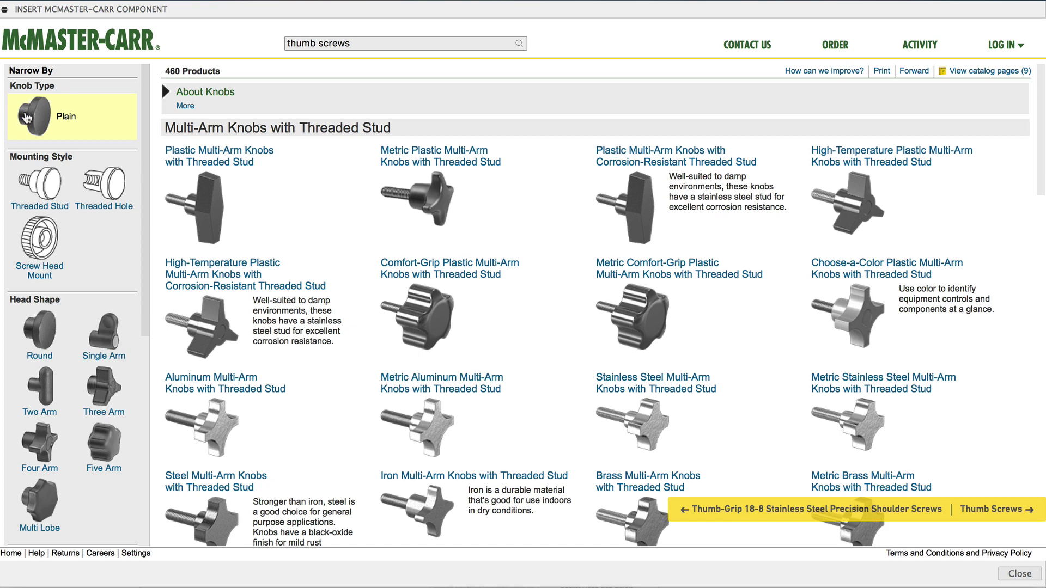
# Narrow the knobs to the Plain type with Threaded Stud mounting and a Round head shape
pyautogui.click(32, 117)
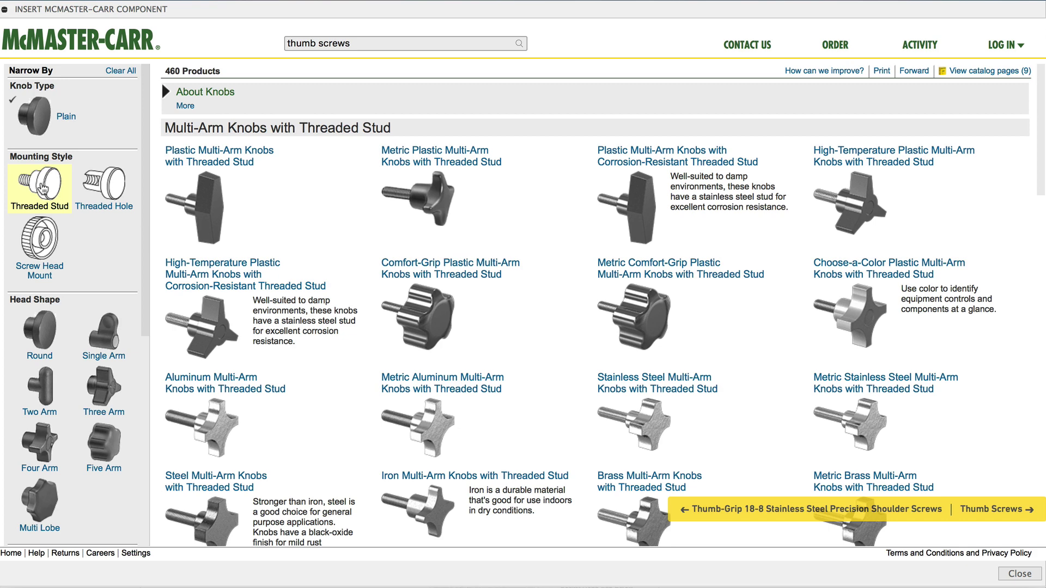
pyautogui.click(42, 188)
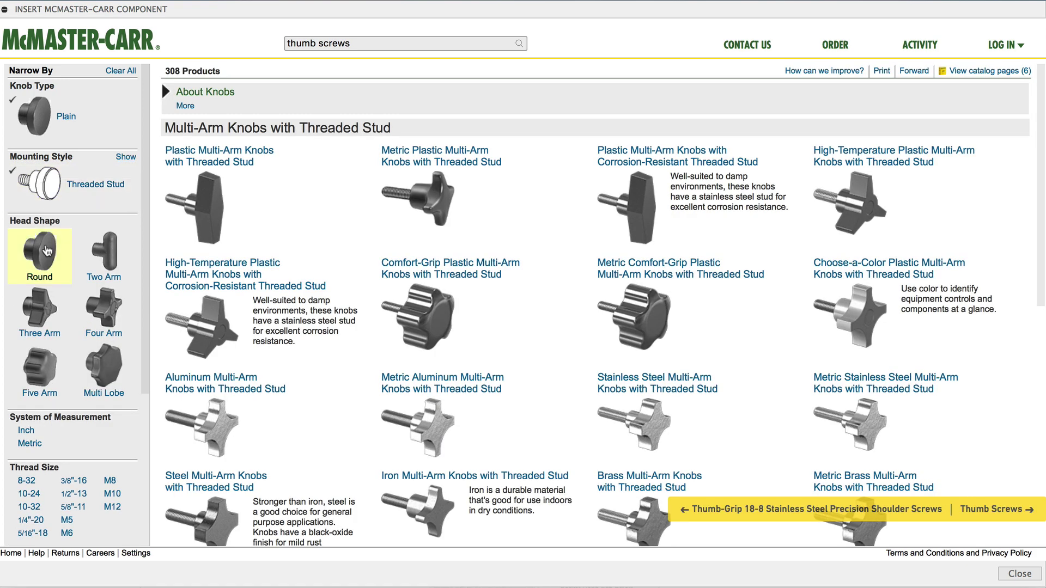
pyautogui.click(47, 251)
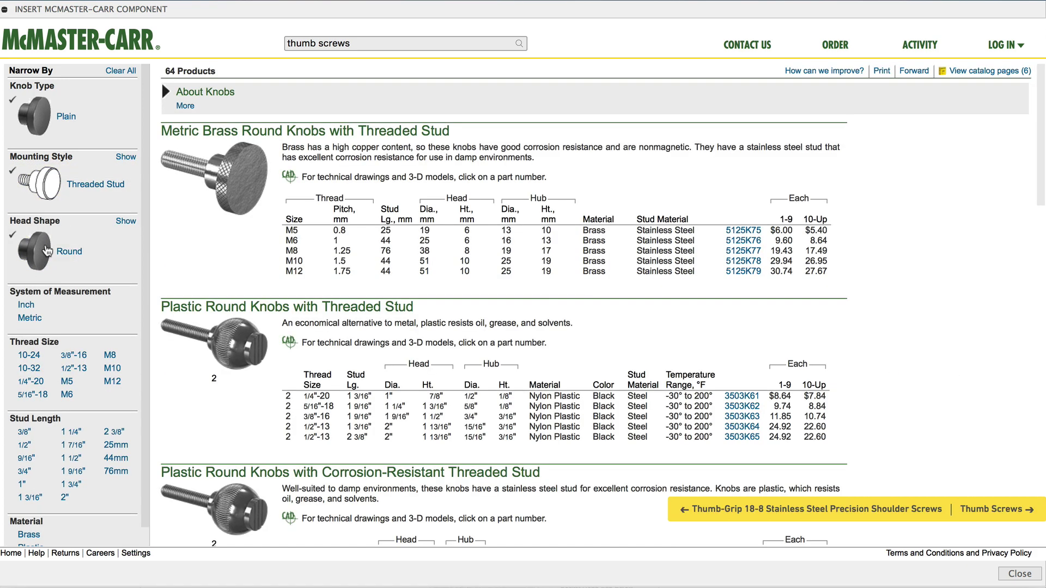
# Find the knurled comfort-grip plastic round knob with threaded stud and open the product details of part 6214K65
pyautogui.scroll(-10, 293, 340)
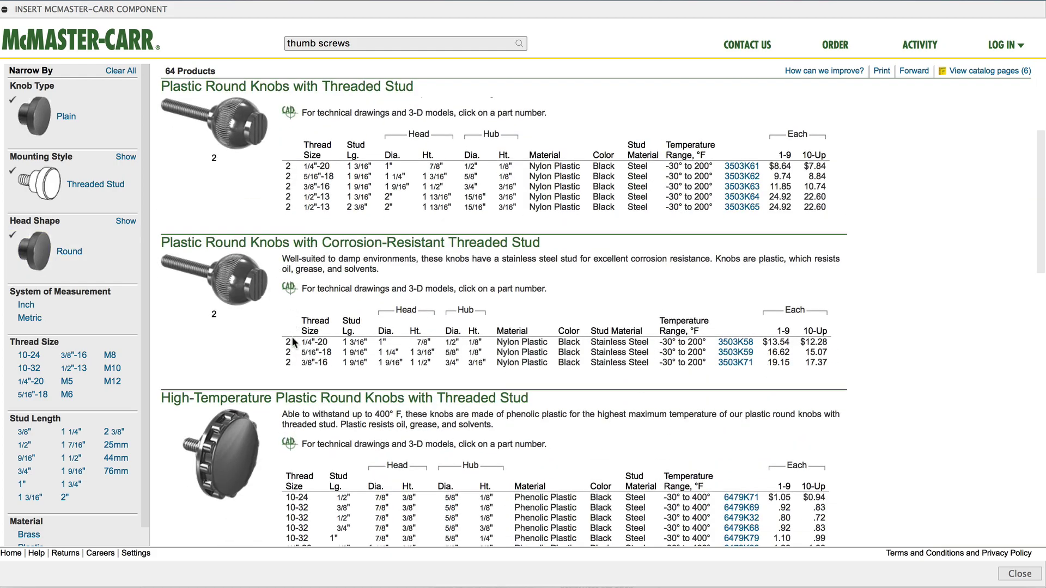
pyautogui.scroll(-12, 294, 343)
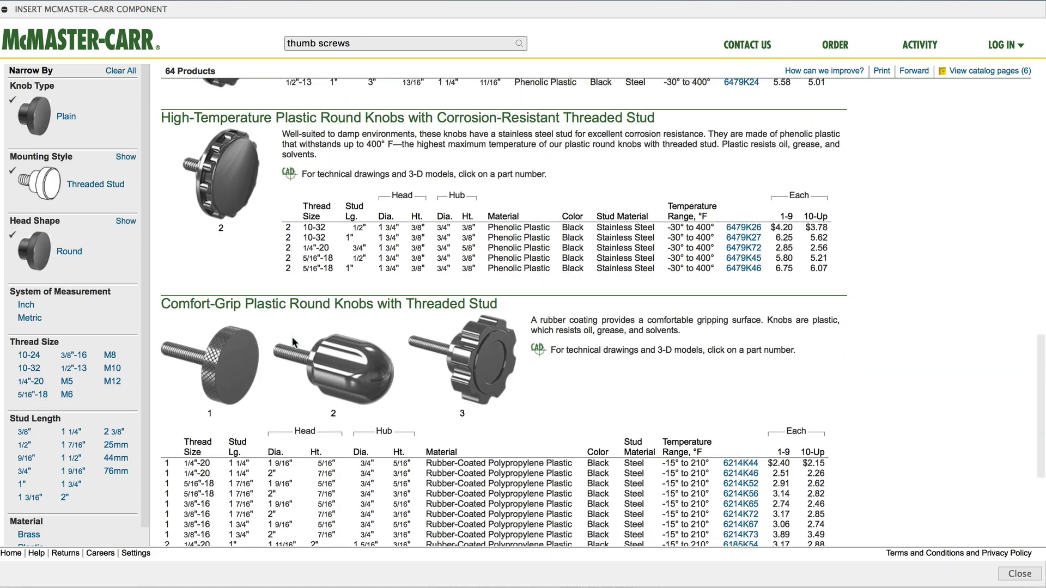
pyautogui.scroll(3, 295, 343)
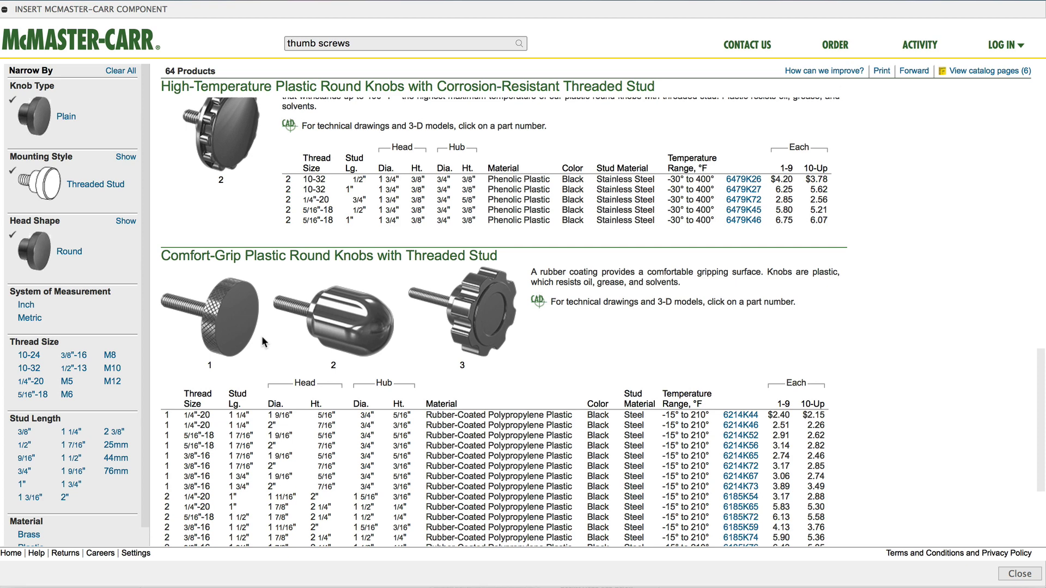
pyautogui.click(226, 326)
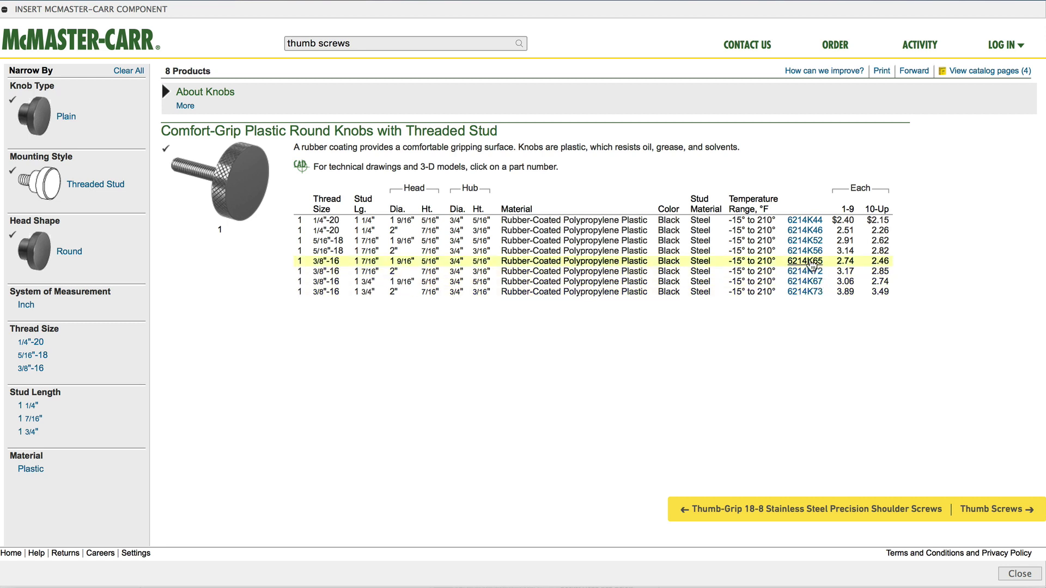
pyautogui.click(805, 262)
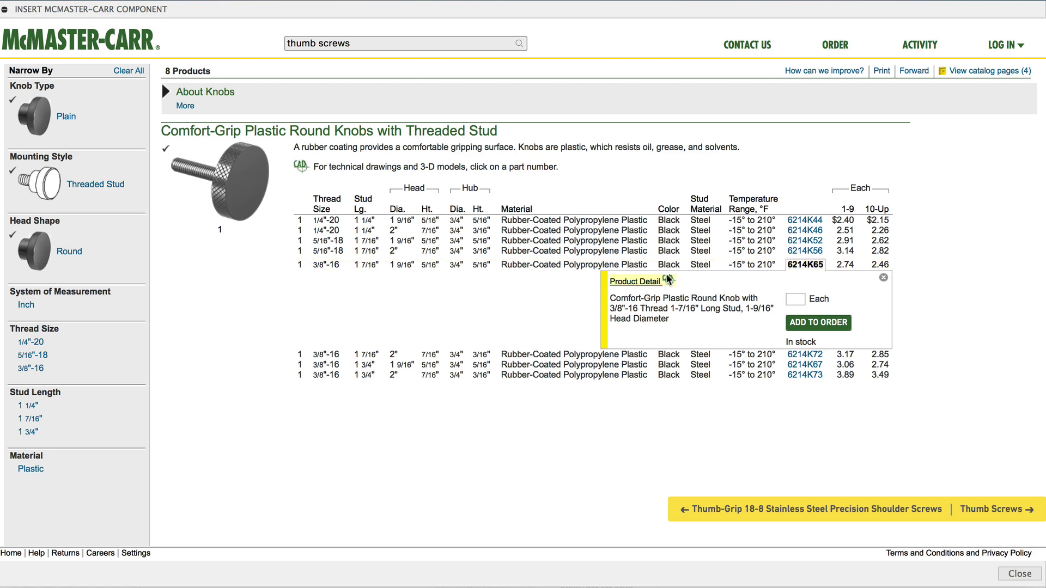
pyautogui.click(635, 281)
pyautogui.scroll(-8, 633, 279)
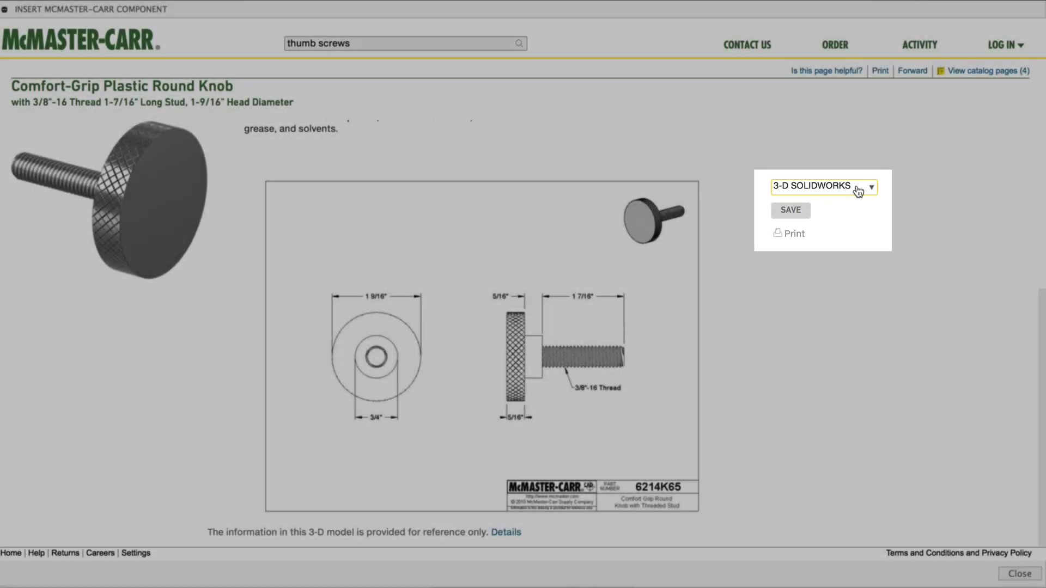
# Choose the 3-D STEP format for the knob and insert it into the design
pyautogui.click(858, 192)
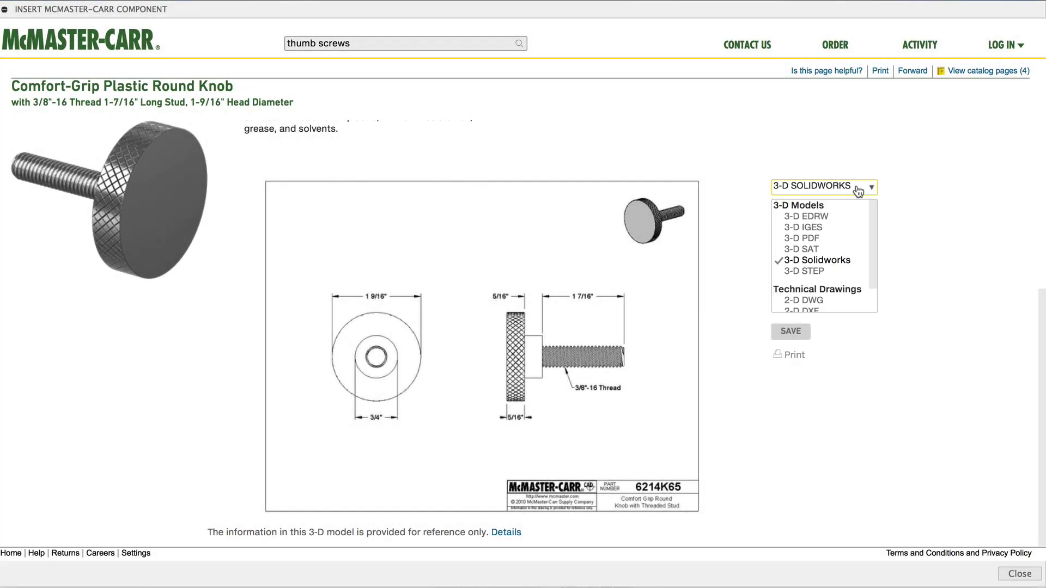
pyautogui.click(813, 273)
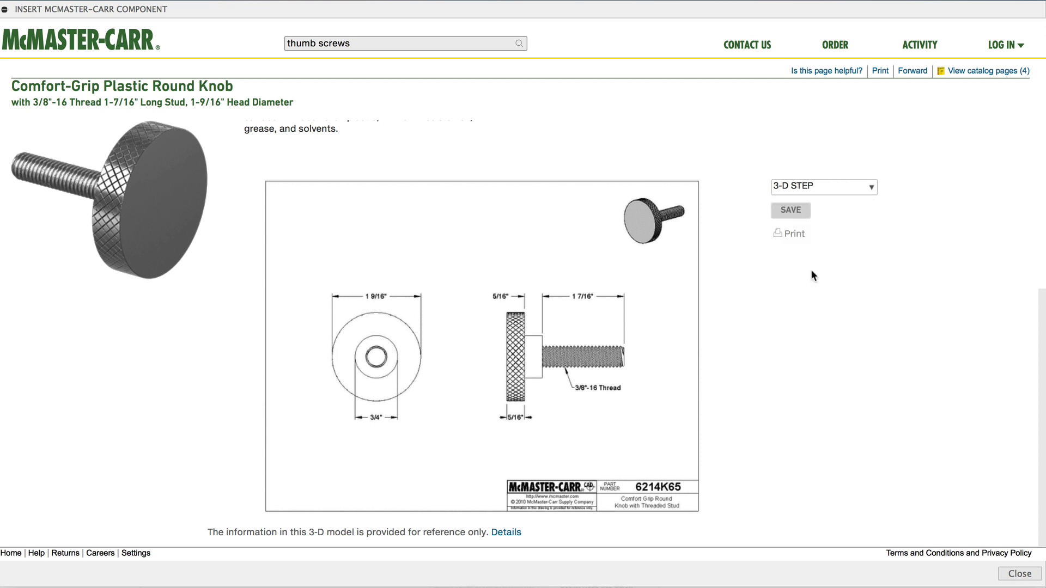
pyautogui.click(789, 211)
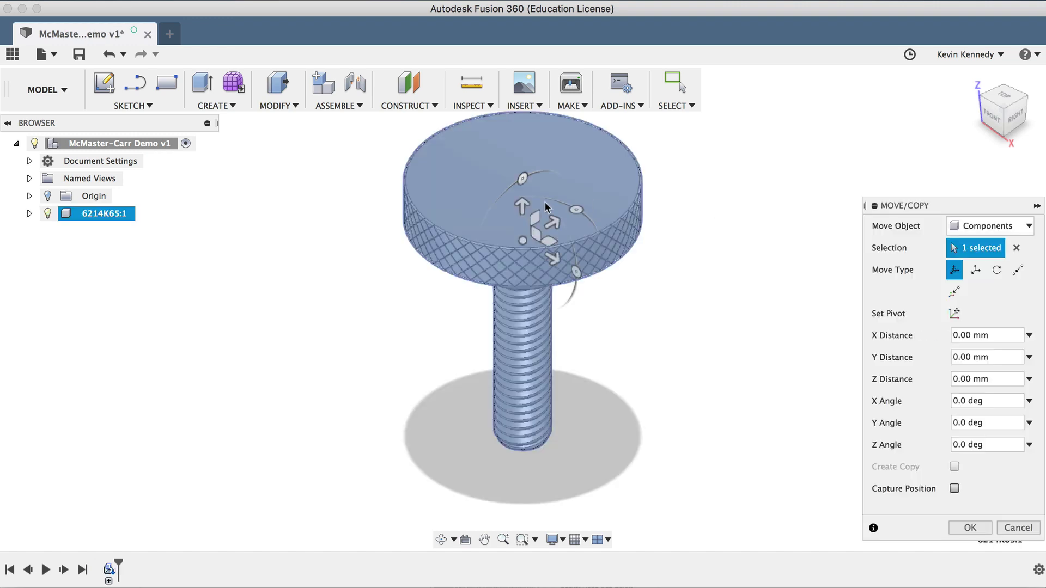
# Rotate the knob about 85 degrees around Y and move it about 16.3 mm in X and -23.1 mm in Z
pyautogui.moveTo(577, 271); pyautogui.dragTo(536, 337)
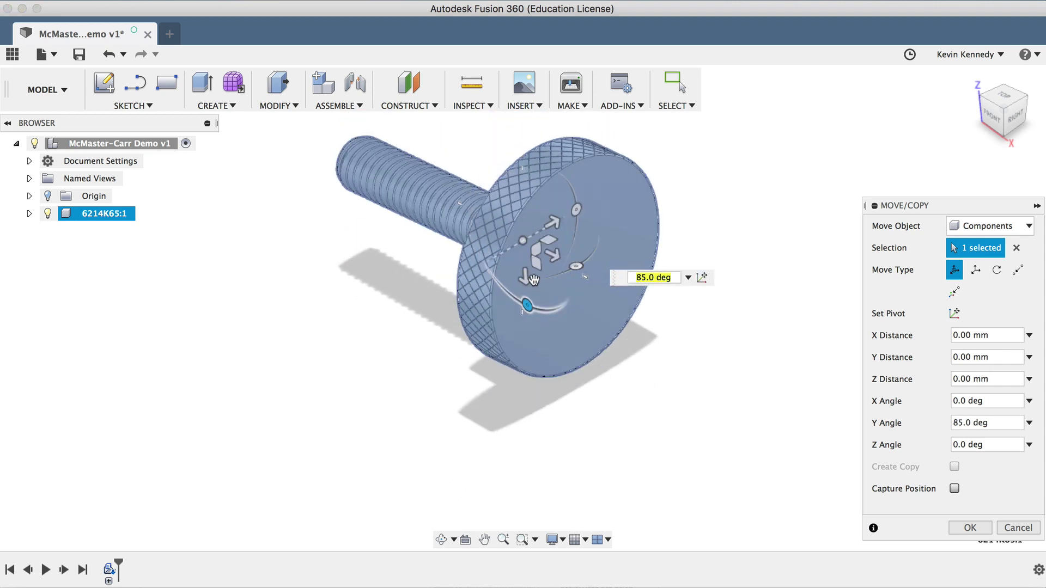
pyautogui.moveTo(536, 260); pyautogui.dragTo(446, 299)
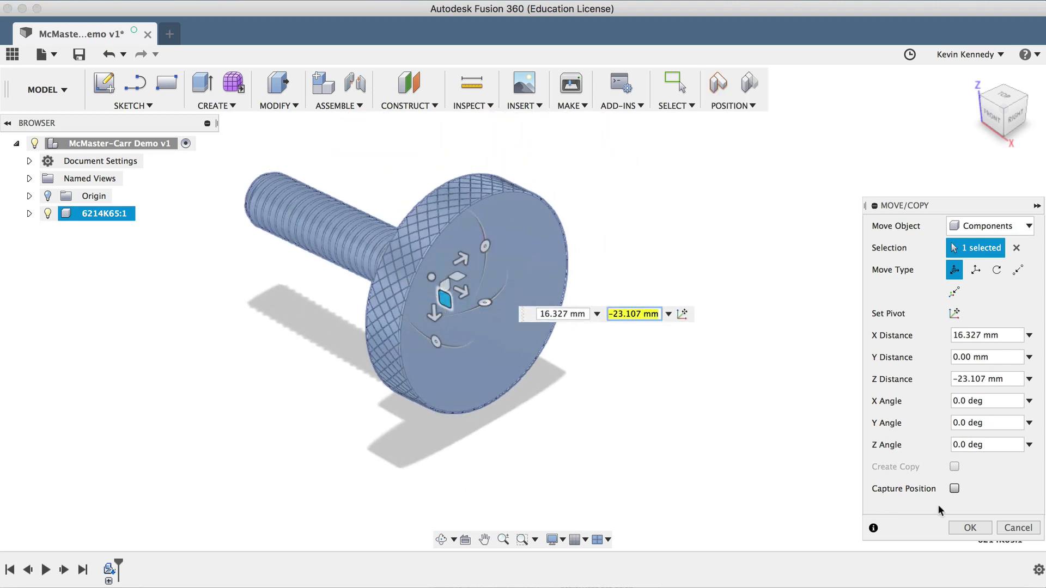
pyautogui.click(970, 528)
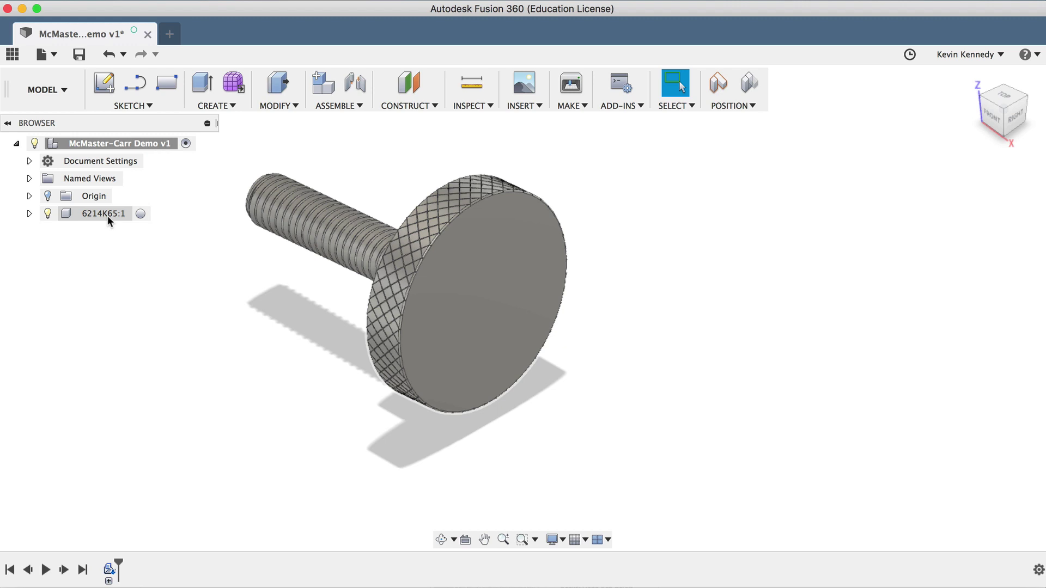
# Copy the part number from the inserted knob component's name, leaving the name as it is
pyautogui.doubleClick(105, 213)
pyautogui.click(104, 212)
pyautogui.press('super+c')
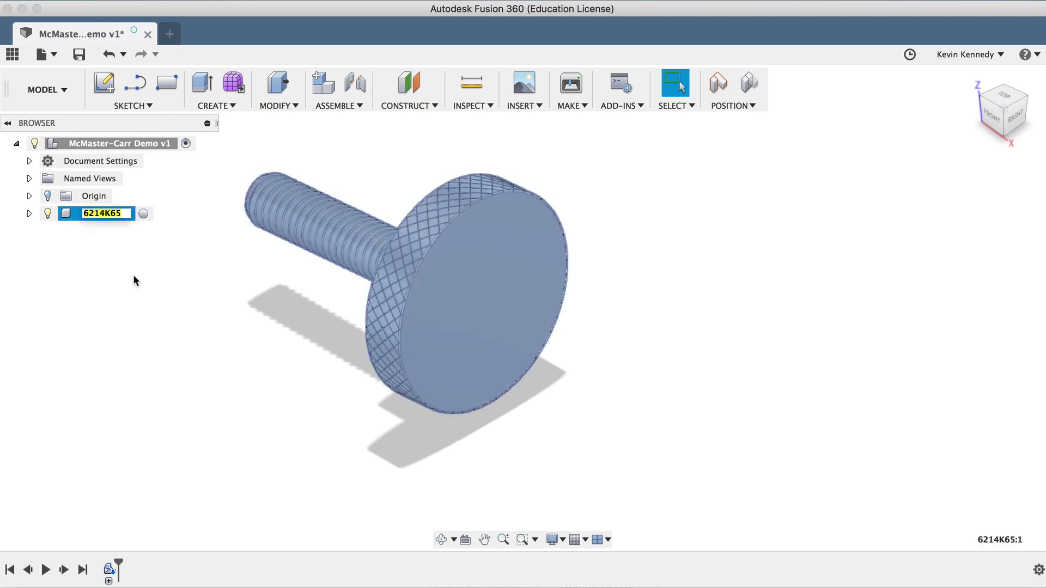
pyautogui.click(165, 330)
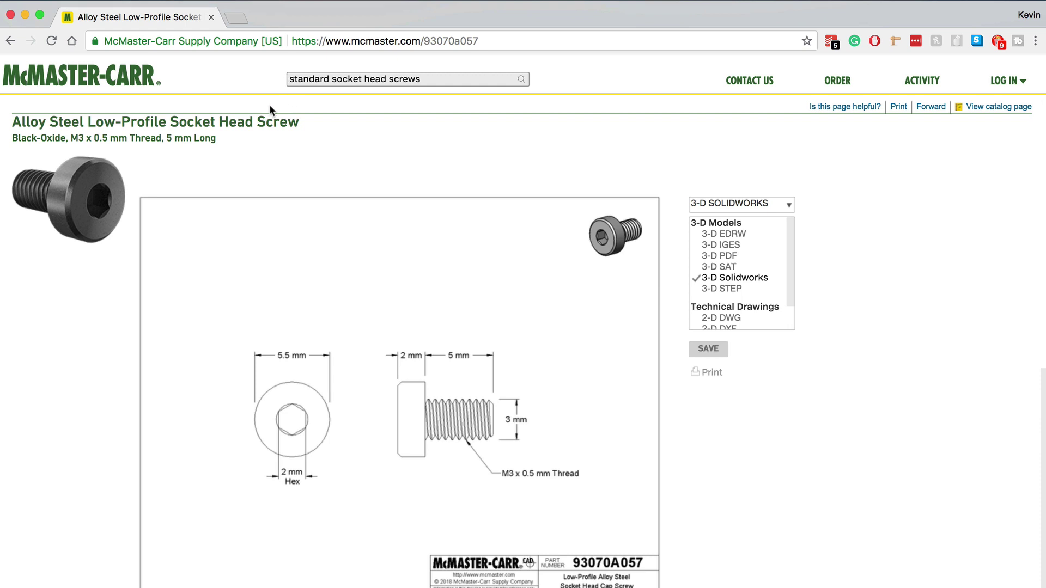
# Search the McMaster-Carr website from its home page for part 6214K65 and review its product detail page
pyautogui.click(154, 84)
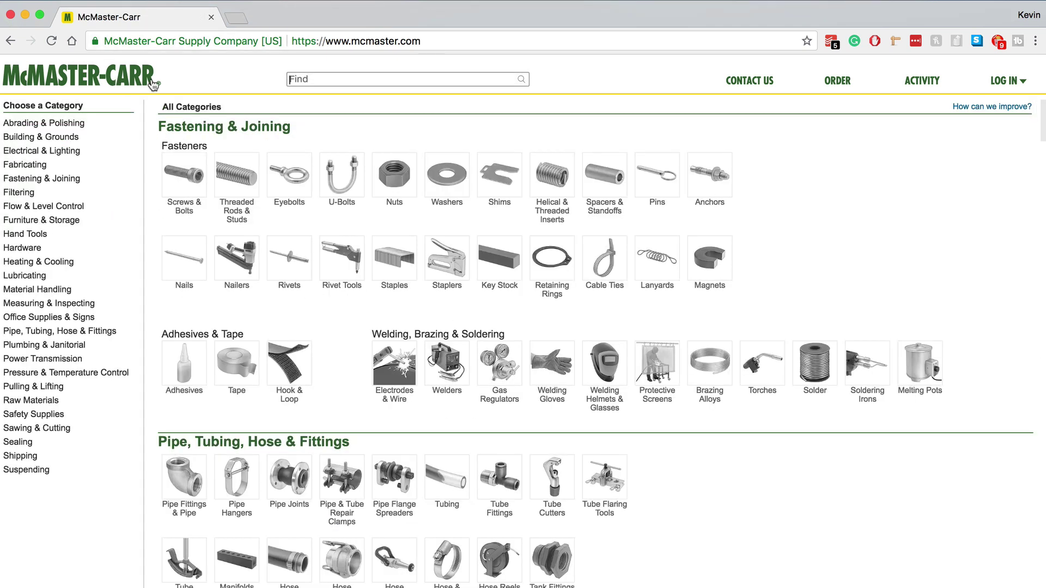
pyautogui.press('super+v')
pyautogui.press('Return')
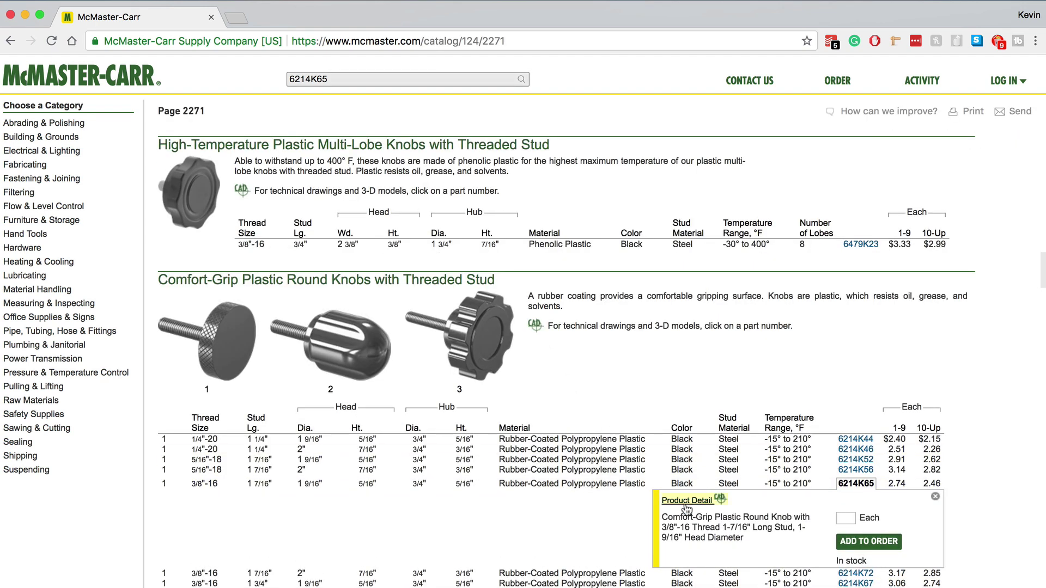
pyautogui.click(686, 500)
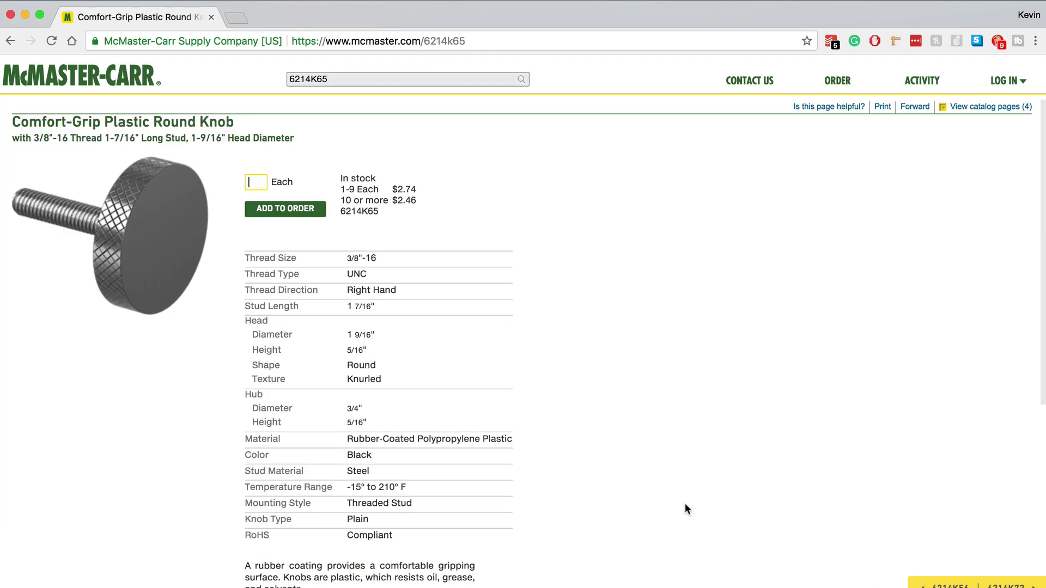
pyautogui.scroll(-6, 685, 503)
pyautogui.scroll(6, 685, 504)
# Switch back to Fusion 360 and view the inserted knob from a different angle
pyautogui.moveTo(957, 586)
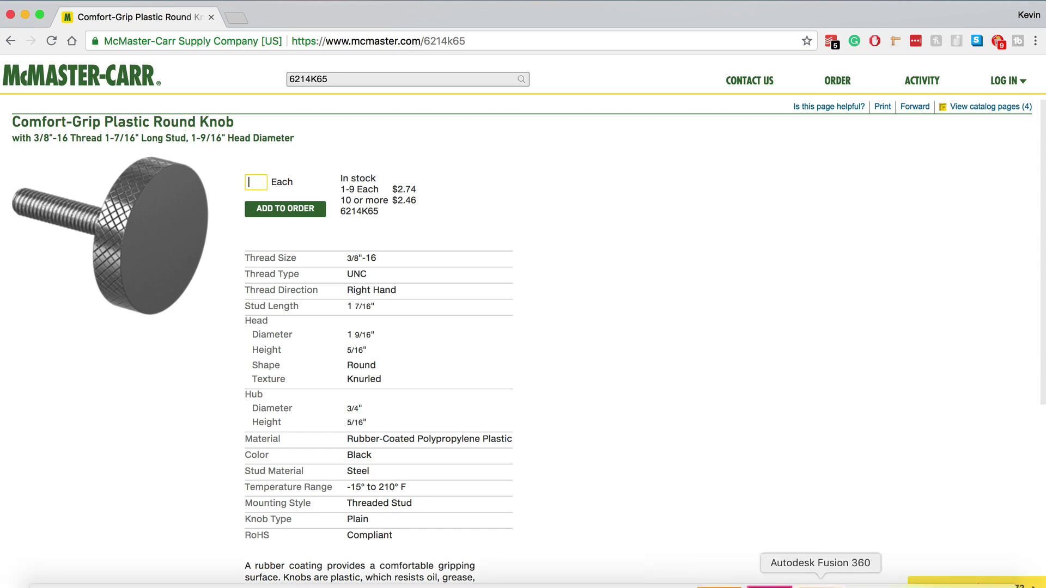
pyautogui.click(820, 584)
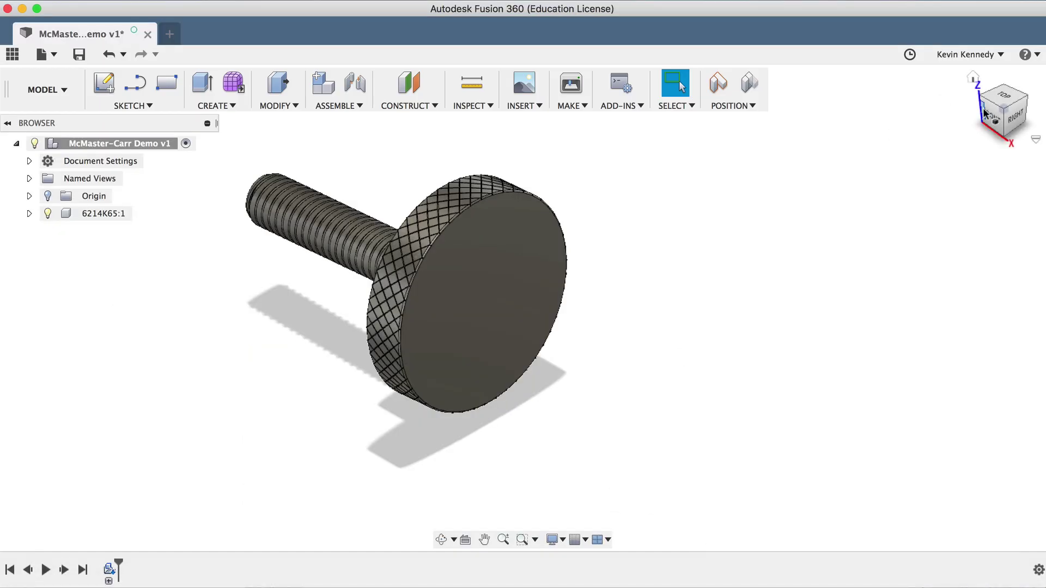
pyautogui.keyDown('shift'); pyautogui.moveTo(985, 112); pyautogui.dragTo(981, 158, button='middle'); pyautogui.keyUp('shift')
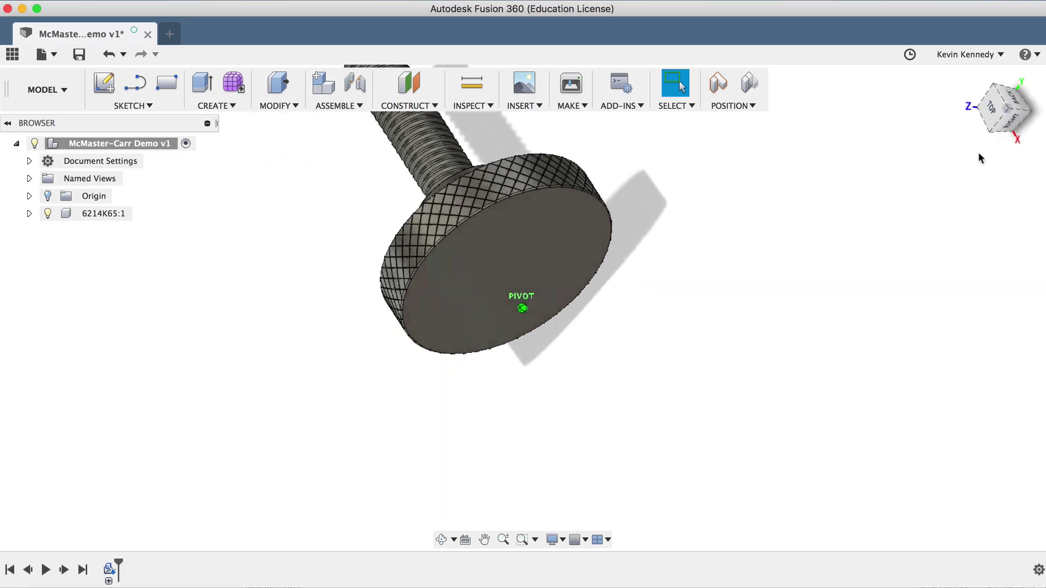